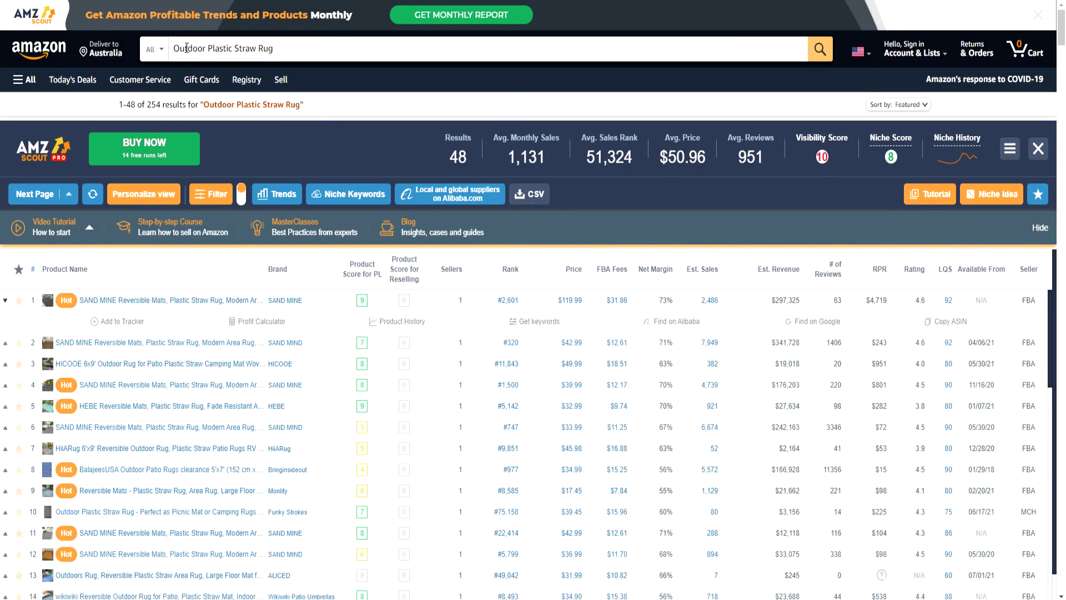
Search Amazon for 'usa flag' so AMZScout reloads: 51 results, 3,552 average sales, $29.78 price.
click(296, 49)
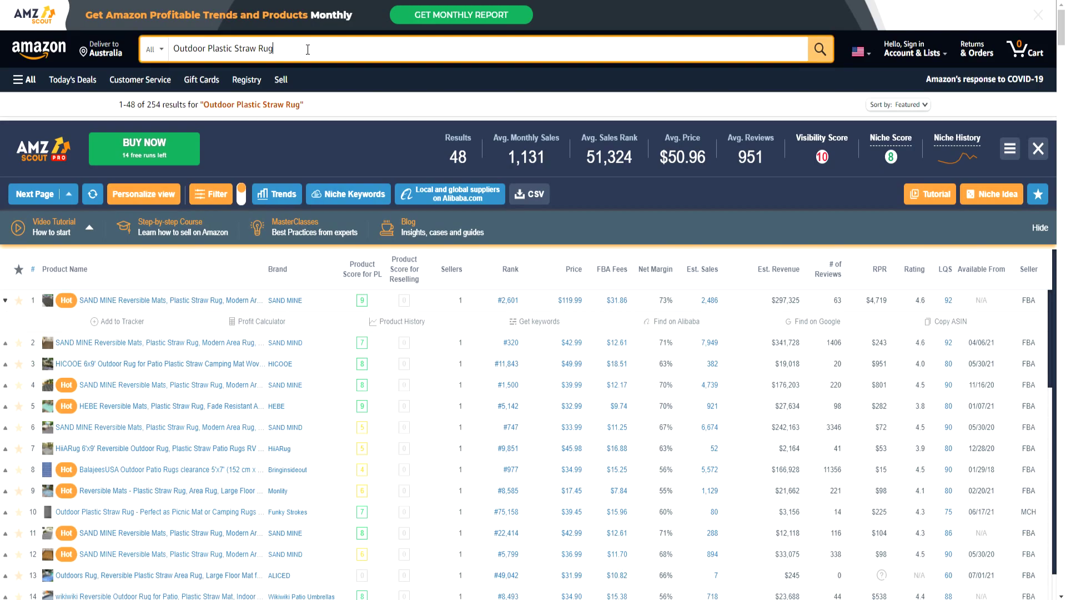
drag(312, 53, 39, 50)
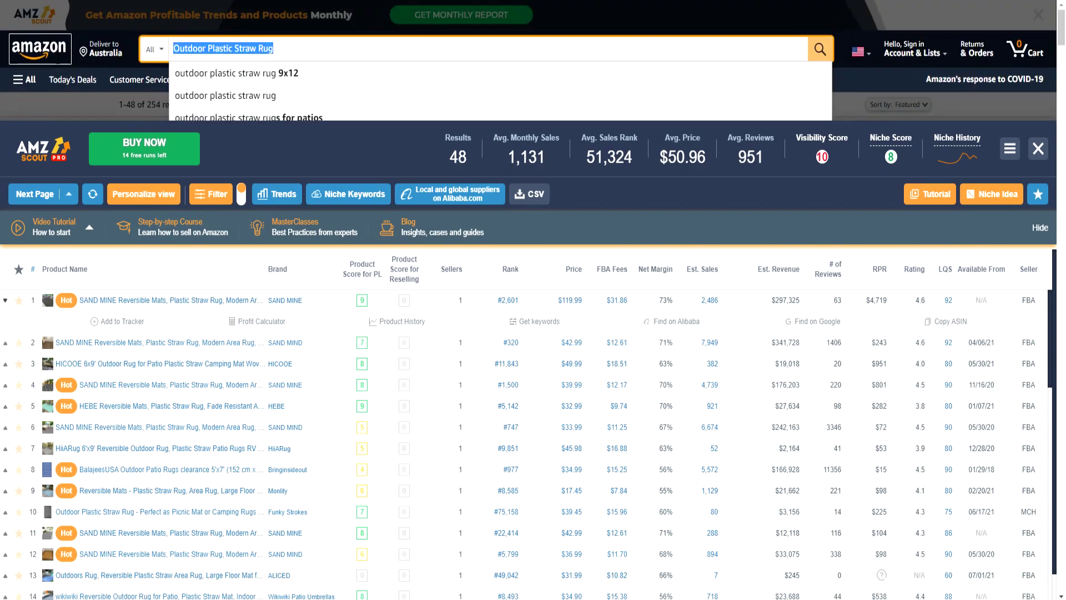
text(usa flag)
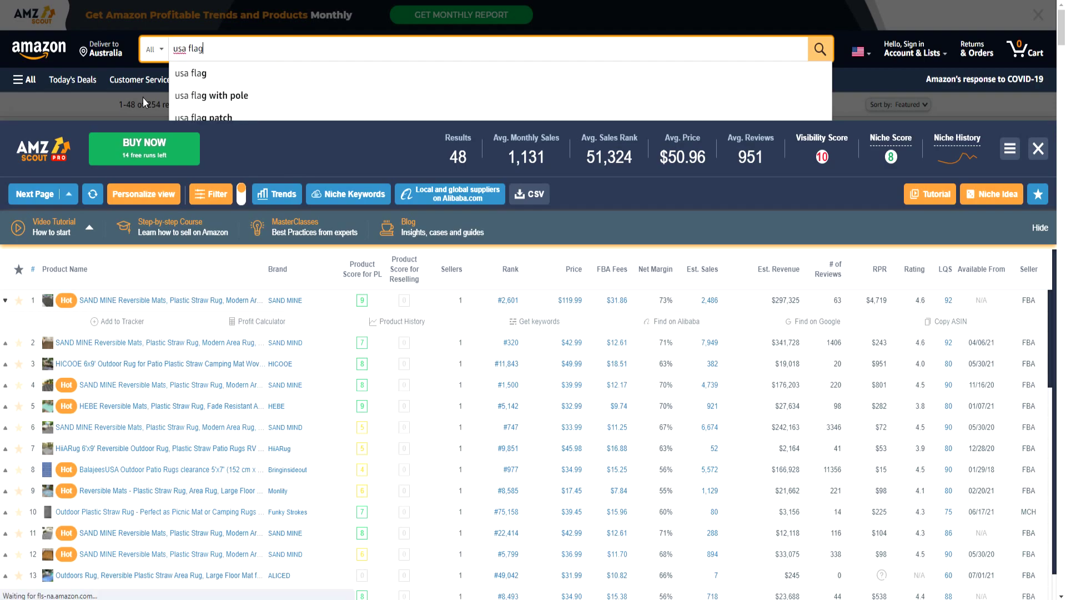
key(Return)
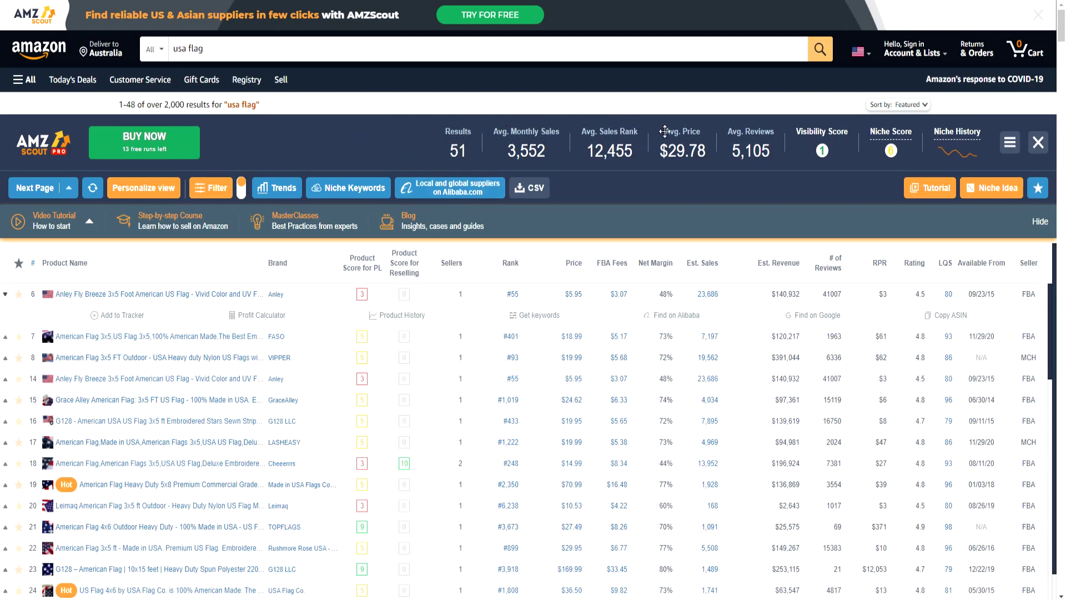
mouse_move(821, 149)
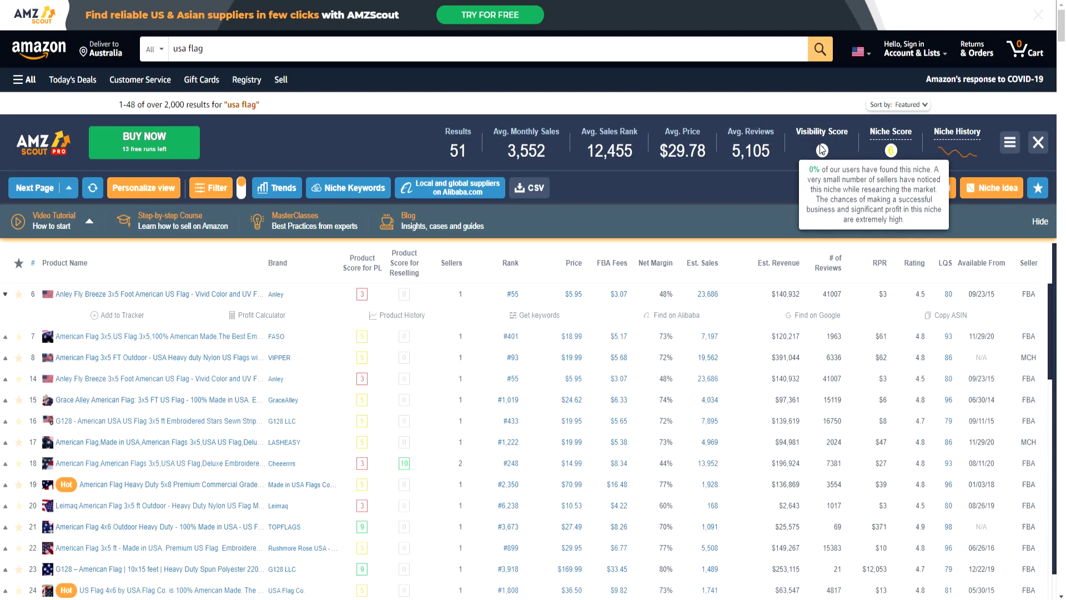
click(891, 145)
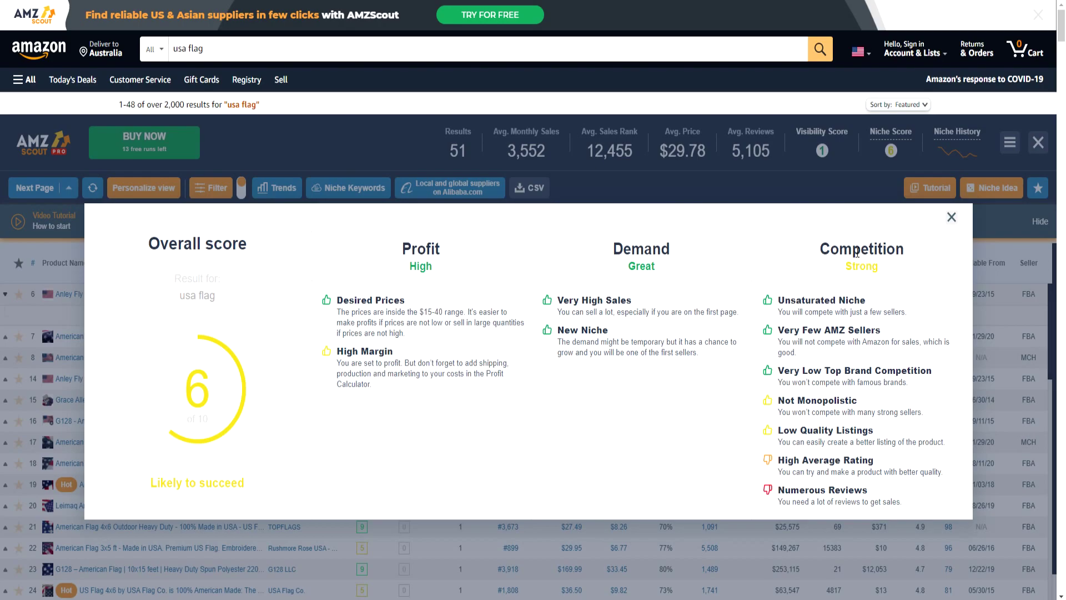
click(950, 217)
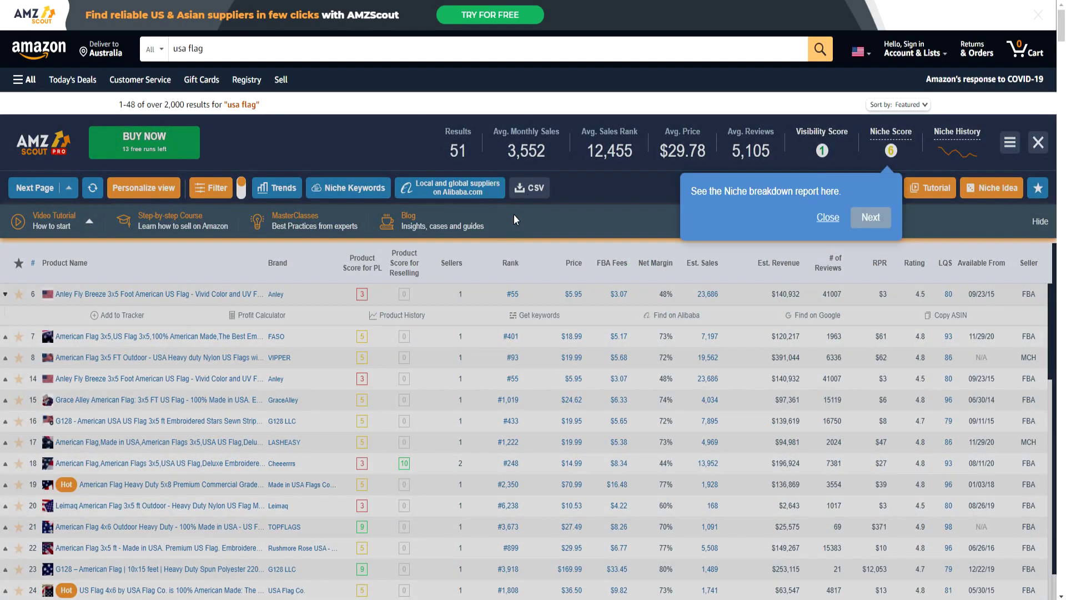
Dismiss the niche breakdown tip and review the 5-year Google Trends chart for usa flag.
click(822, 218)
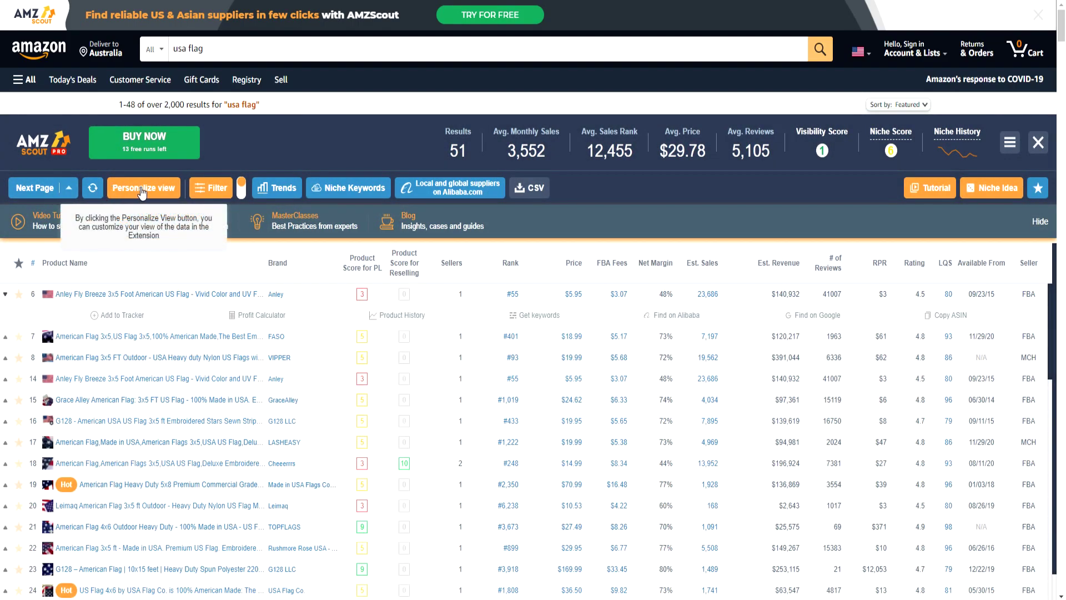
click(274, 189)
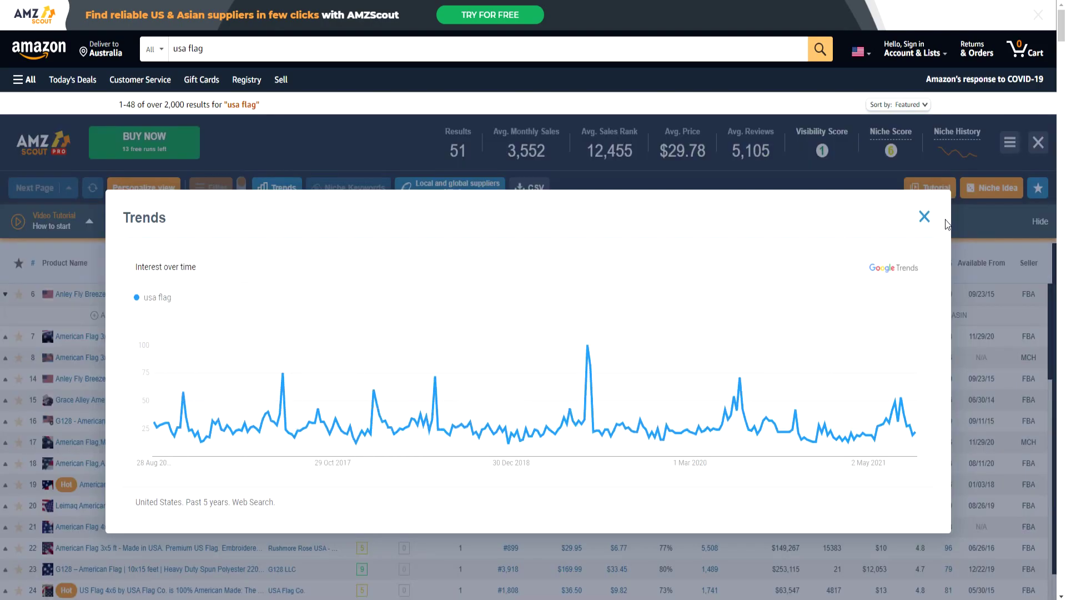
click(924, 219)
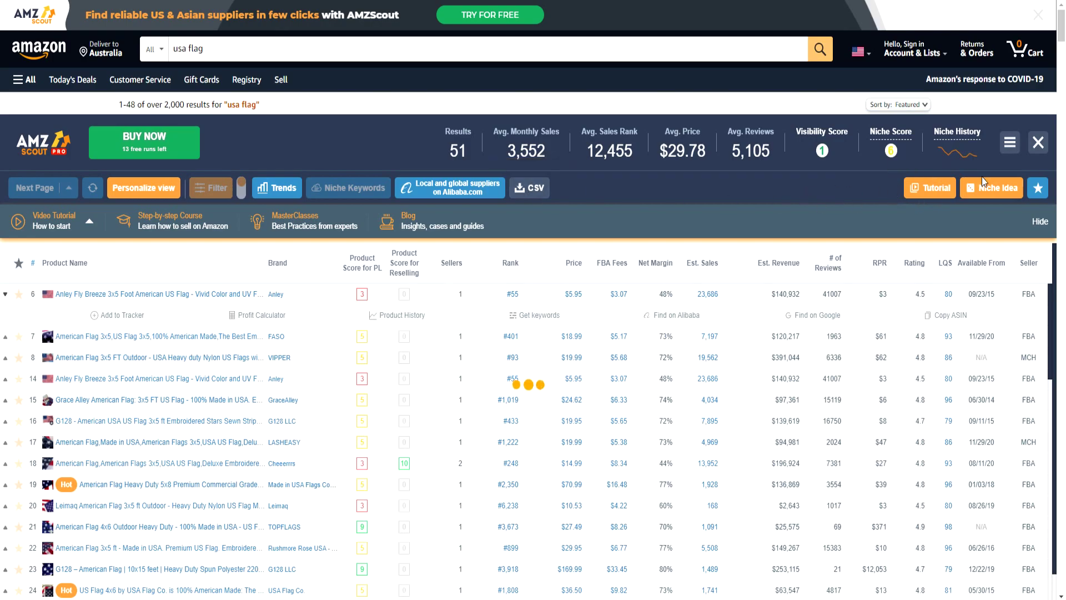
scroll(280, 280, down, 1)
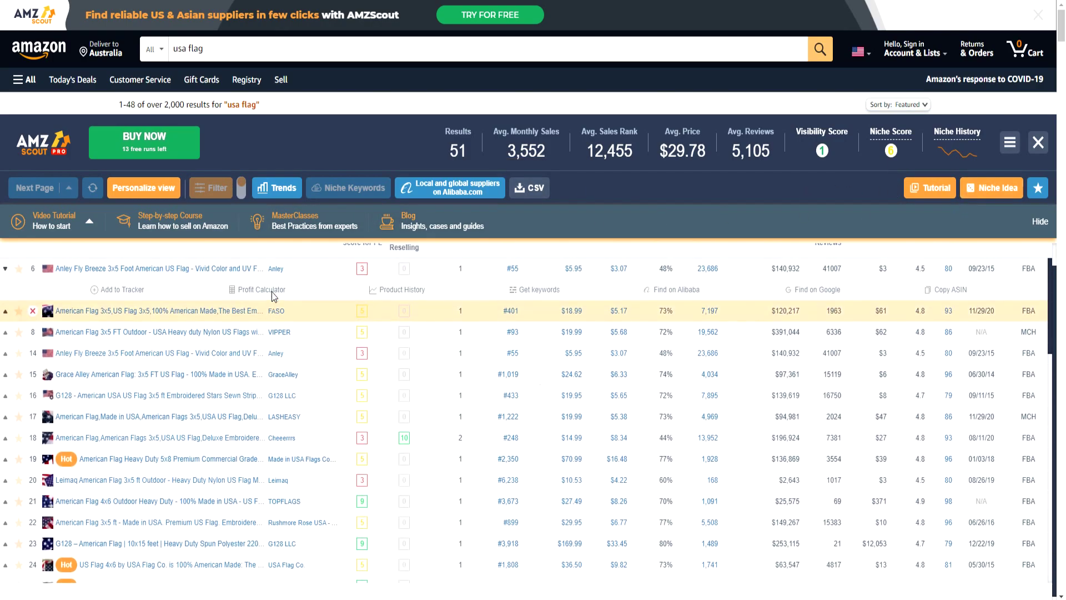
scroll(261, 294, down, 3)
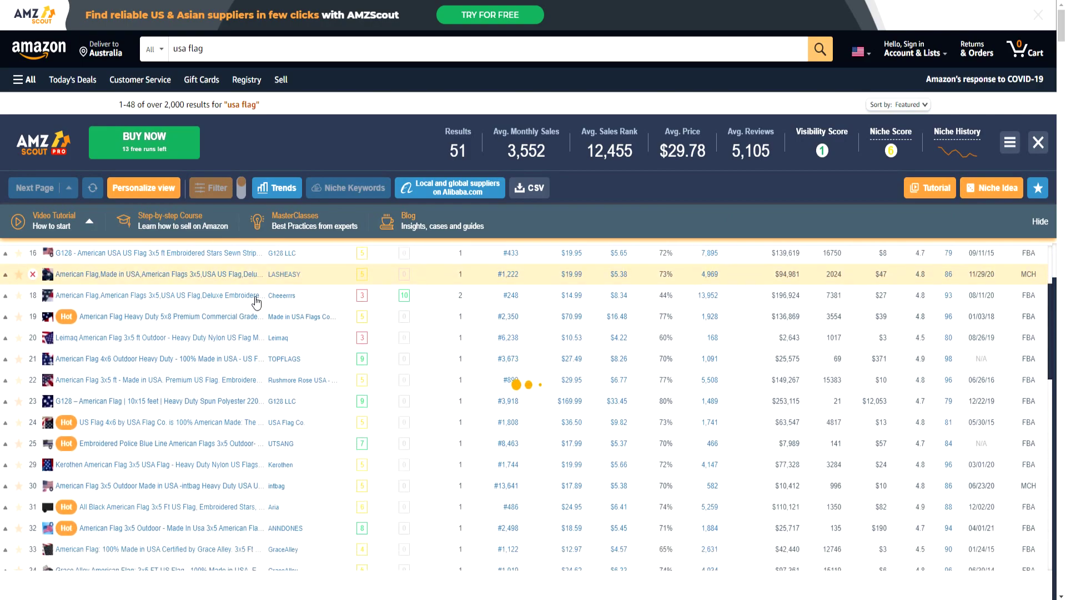
scroll(255, 301, up, 3)
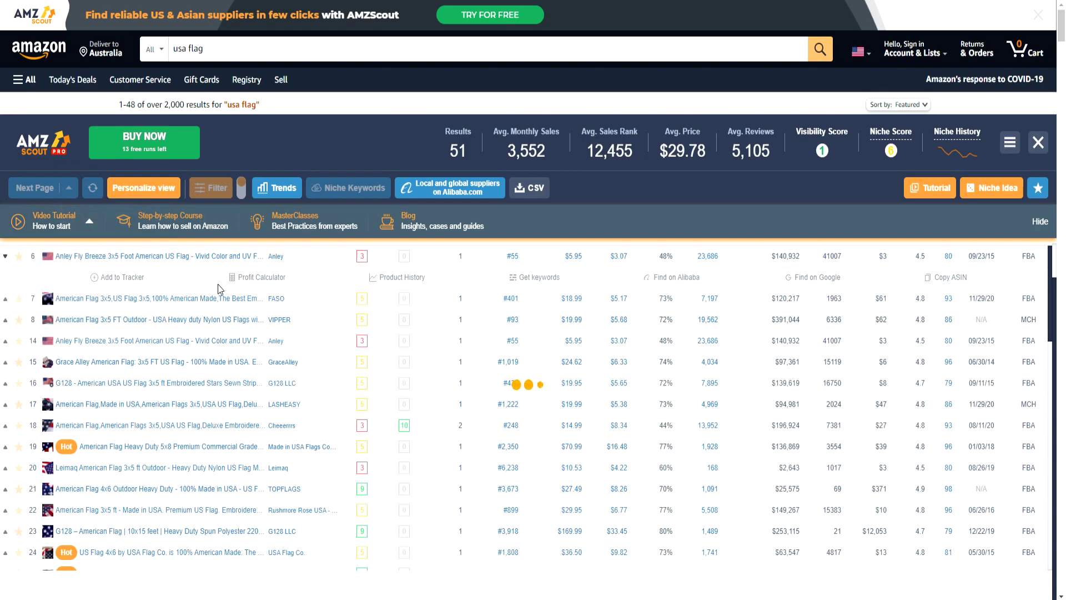
scroll(280, 286, up, 1)
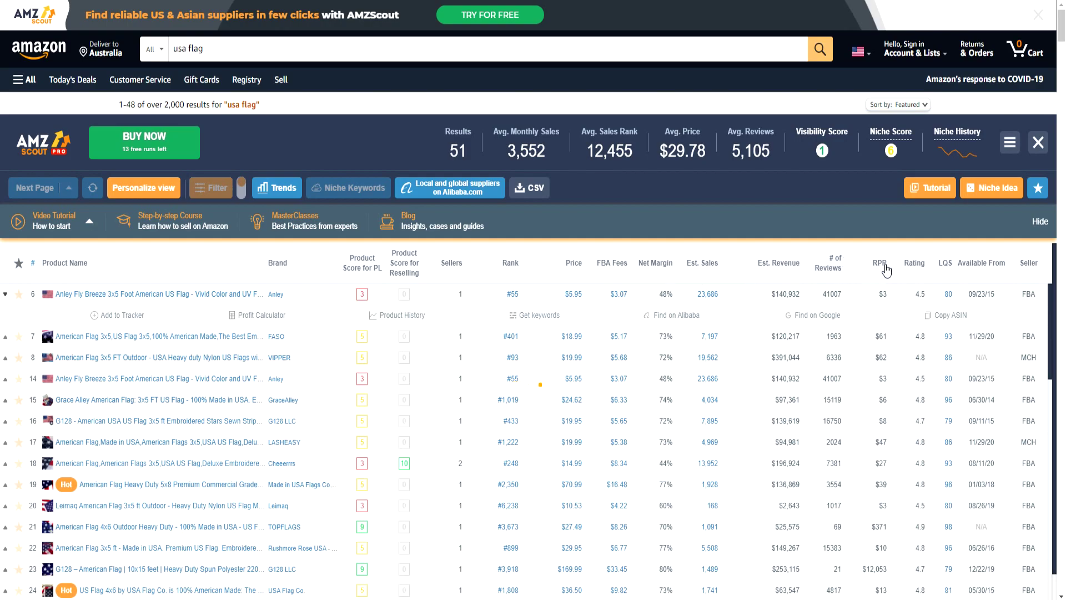
scroll(943, 267, down, 1)
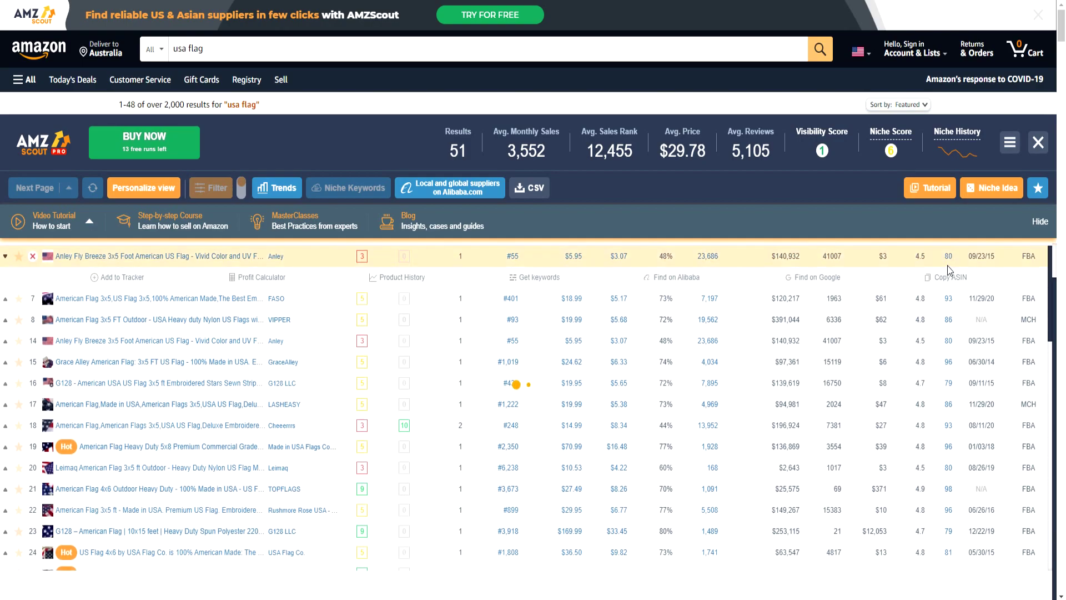
click(508, 361)
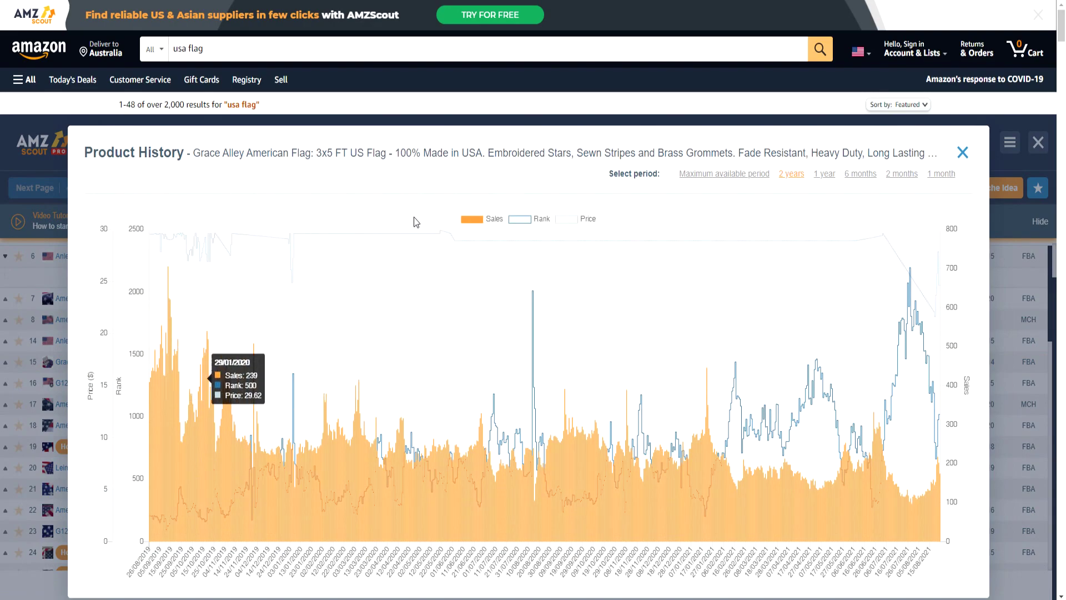
scroll(555, 266, down, 1)
scroll(465, 271, up, 1)
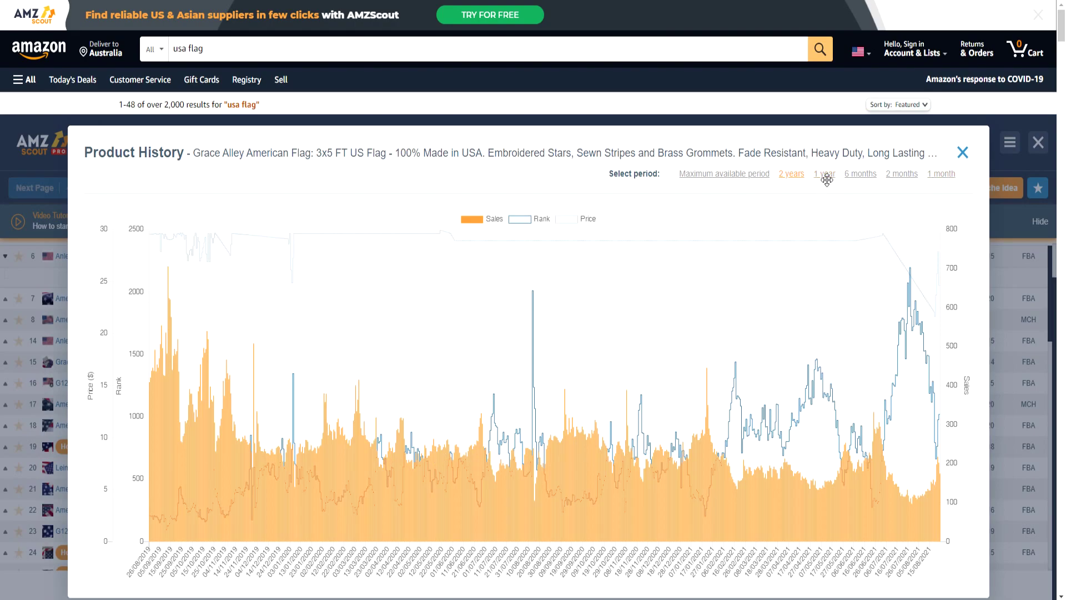
click(900, 175)
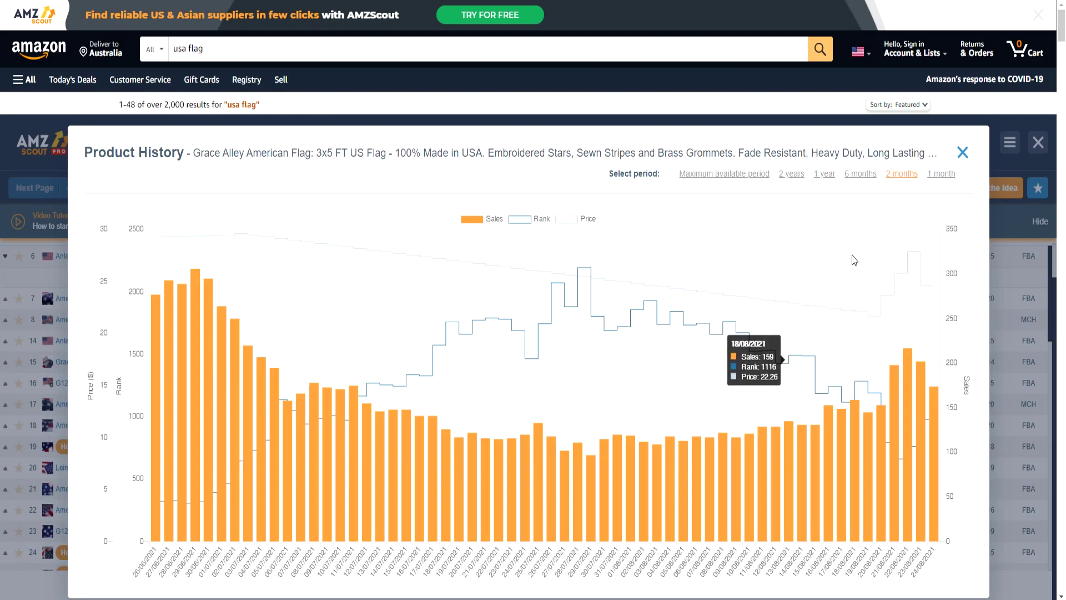
click(963, 156)
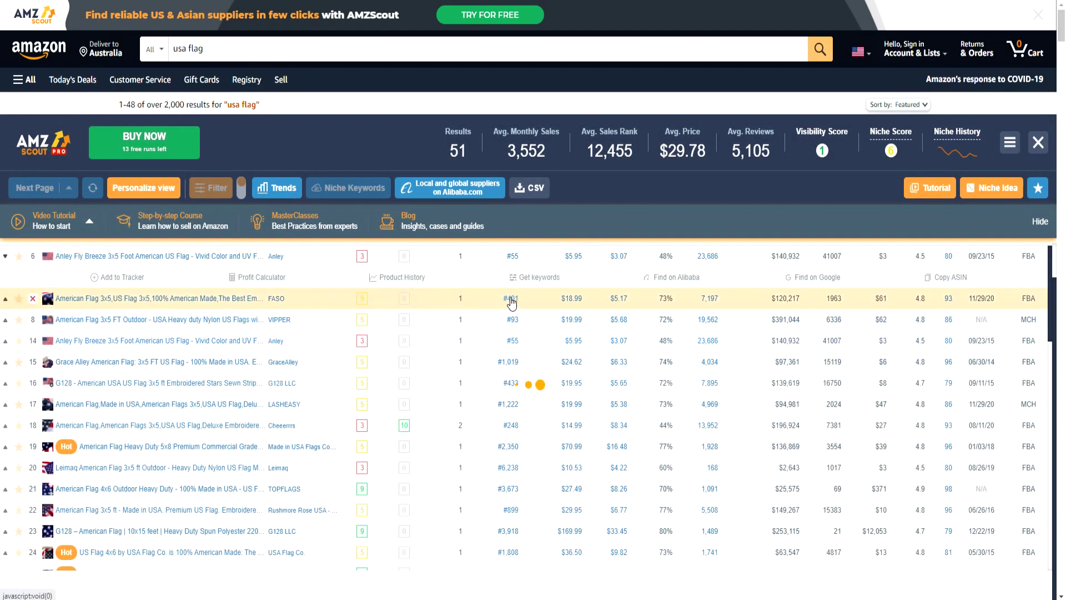
Find this flag product on Alibaba and browse supplier price ranges and minimum orders.
scroll(461, 302, up, 1)
click(668, 316)
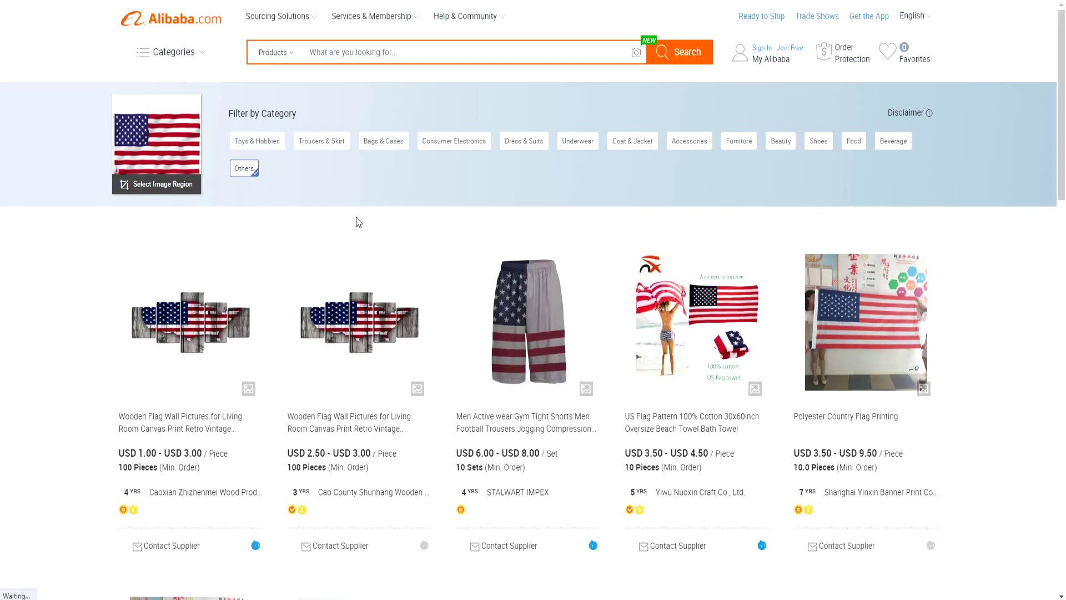
scroll(359, 222, down, 4)
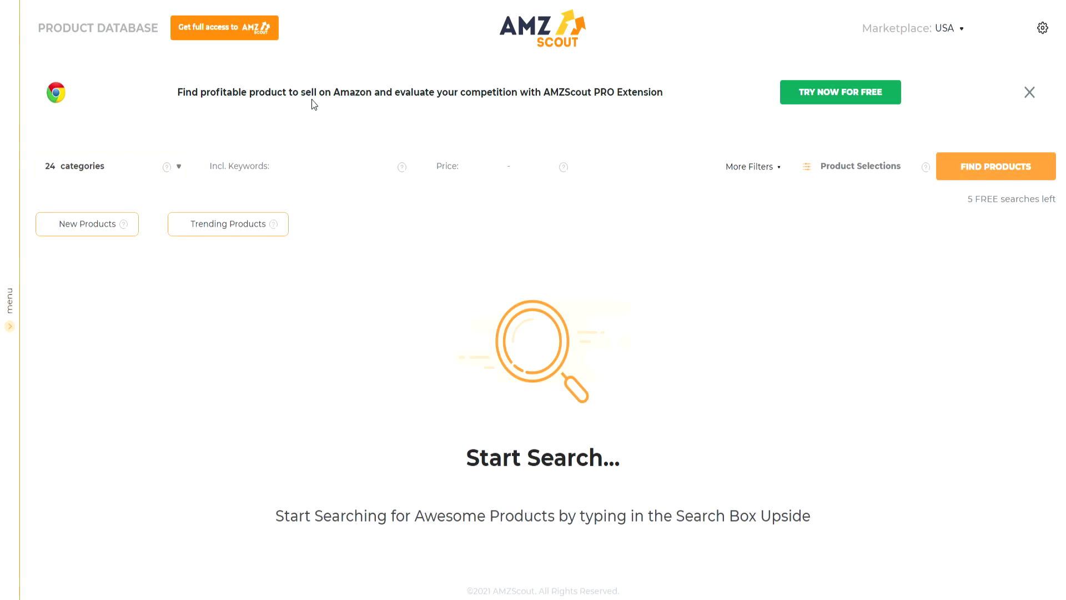
Search the Product Database by keyword 'usa flag' and review rank, sales, price and fees.
click(236, 162)
text(usa flag)
click(996, 166)
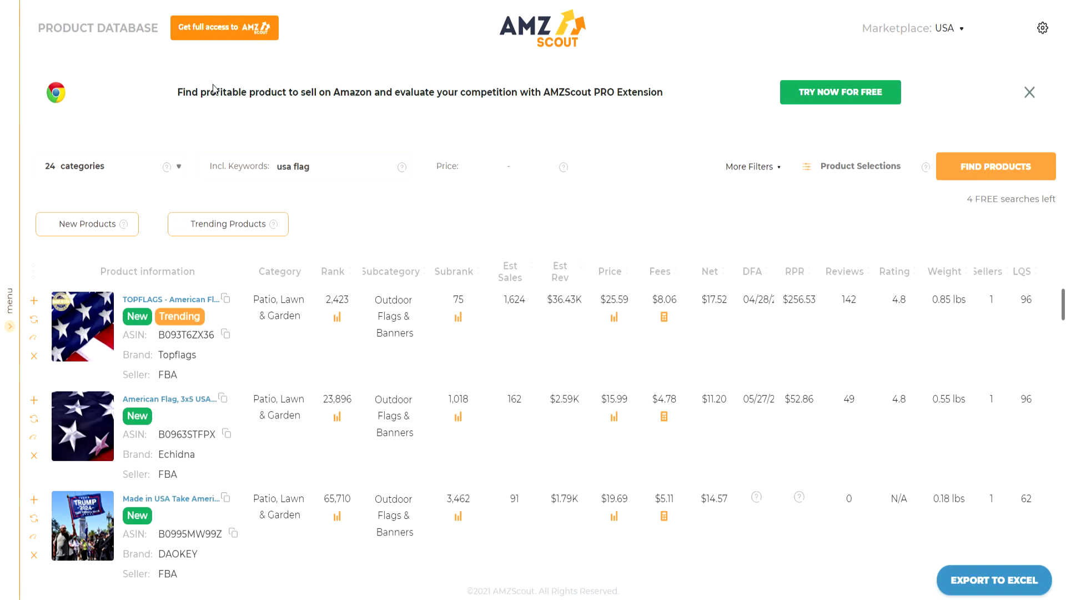
scroll(460, 342, down, 1)
scroll(333, 311, up, 1)
scroll(698, 322, down, 3)
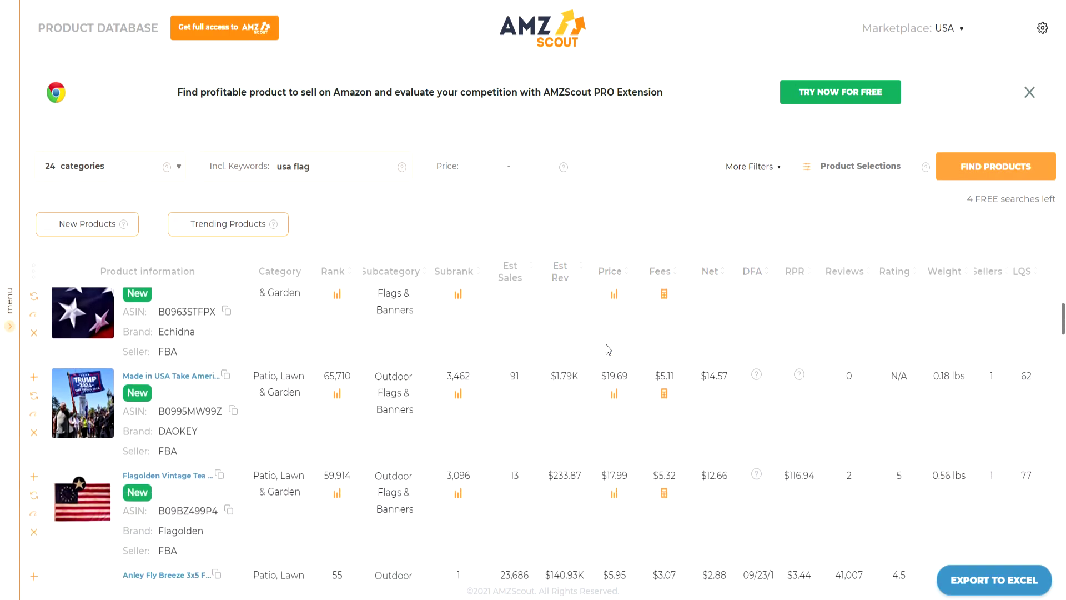
scroll(608, 349, up, 3)
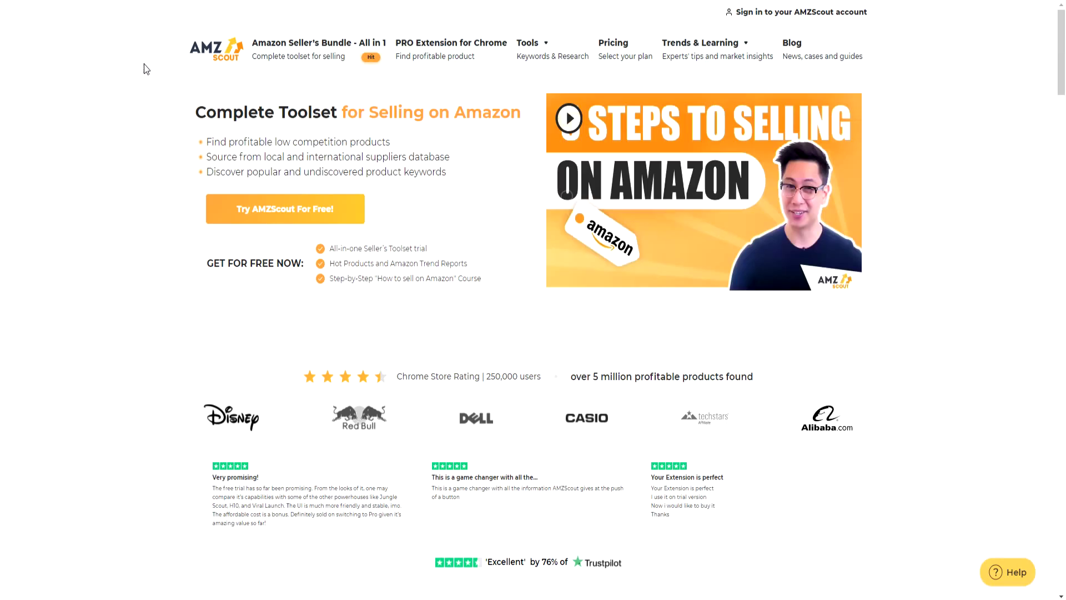
Go to Amazon Keyword Search from the Tools menu on the AMZScout website.
mouse_move(552, 52)
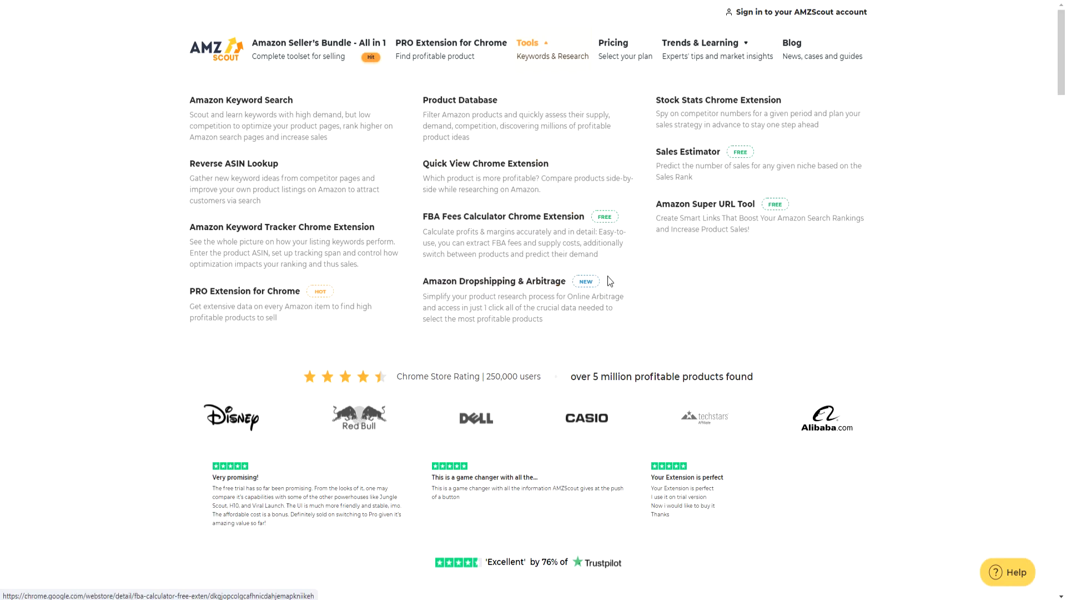
click(530, 47)
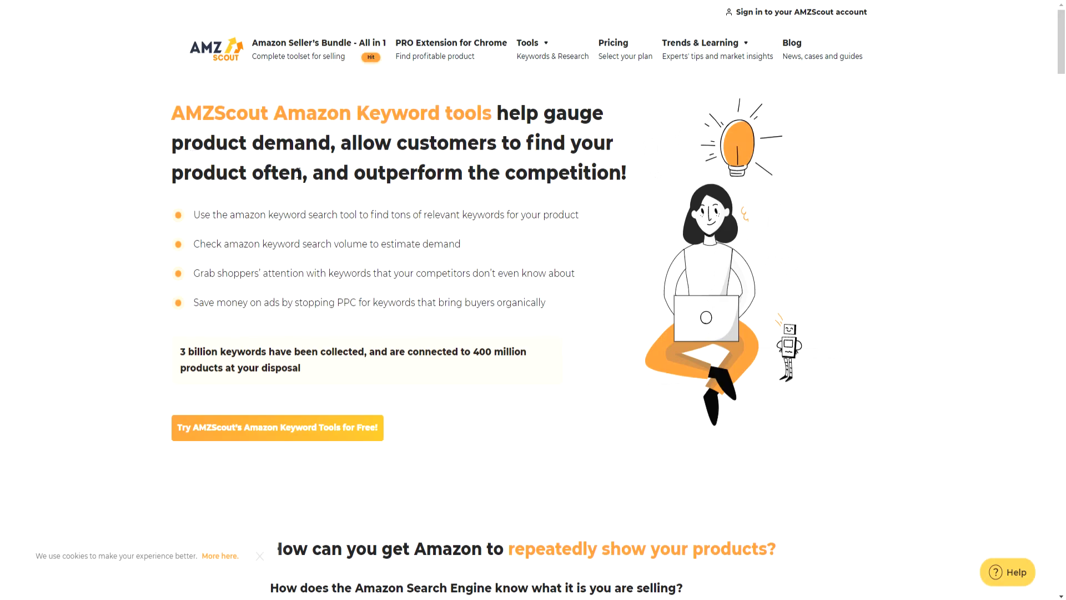
scroll(459, 165, down, 15)
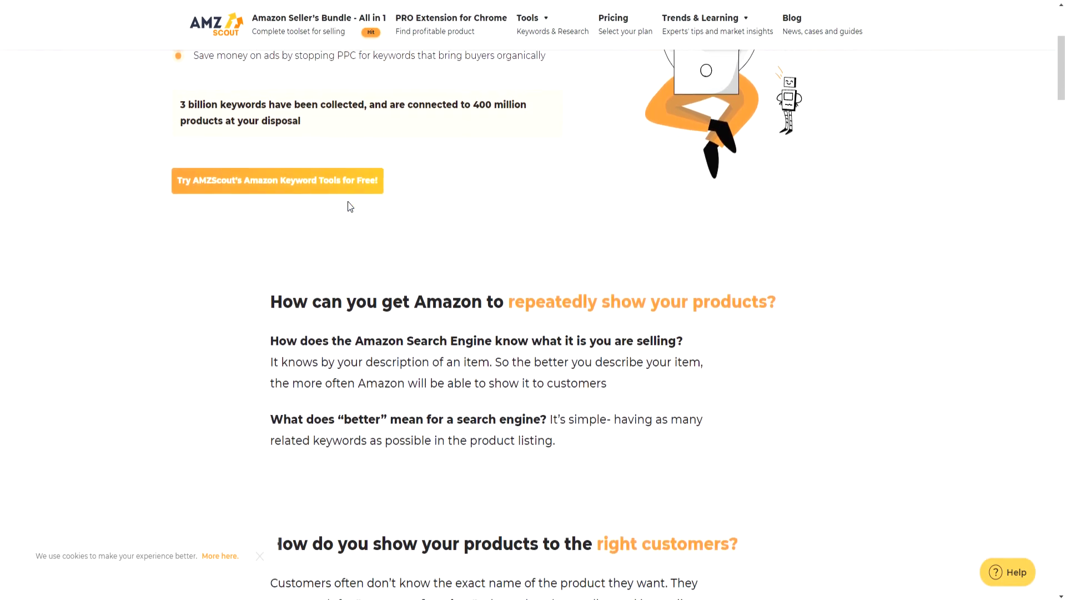
drag(271, 96, 676, 116)
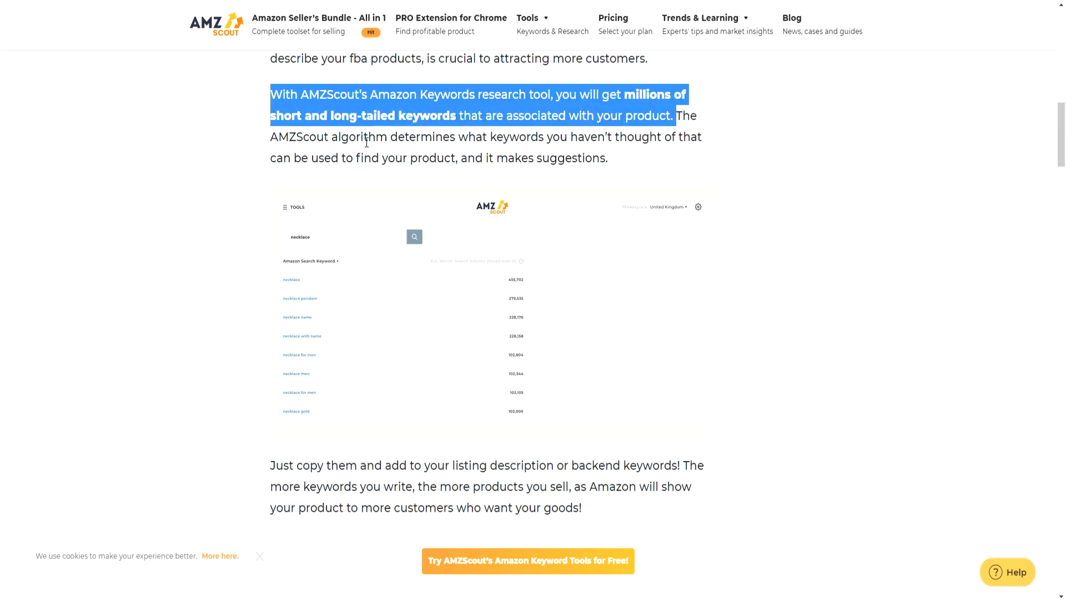
drag(341, 137, 614, 161)
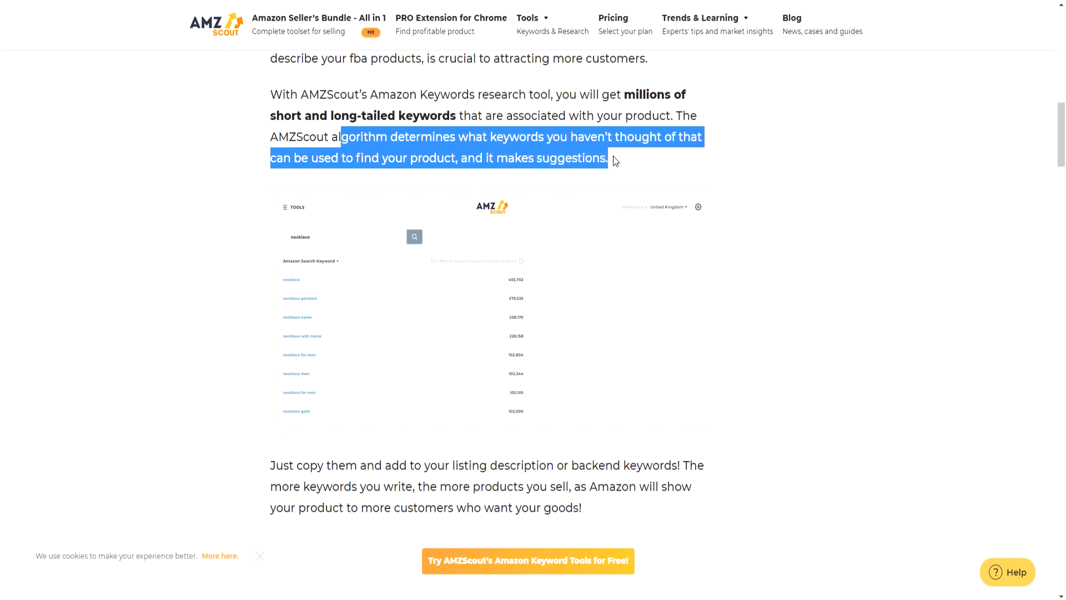
scroll(318, 208, down, 1)
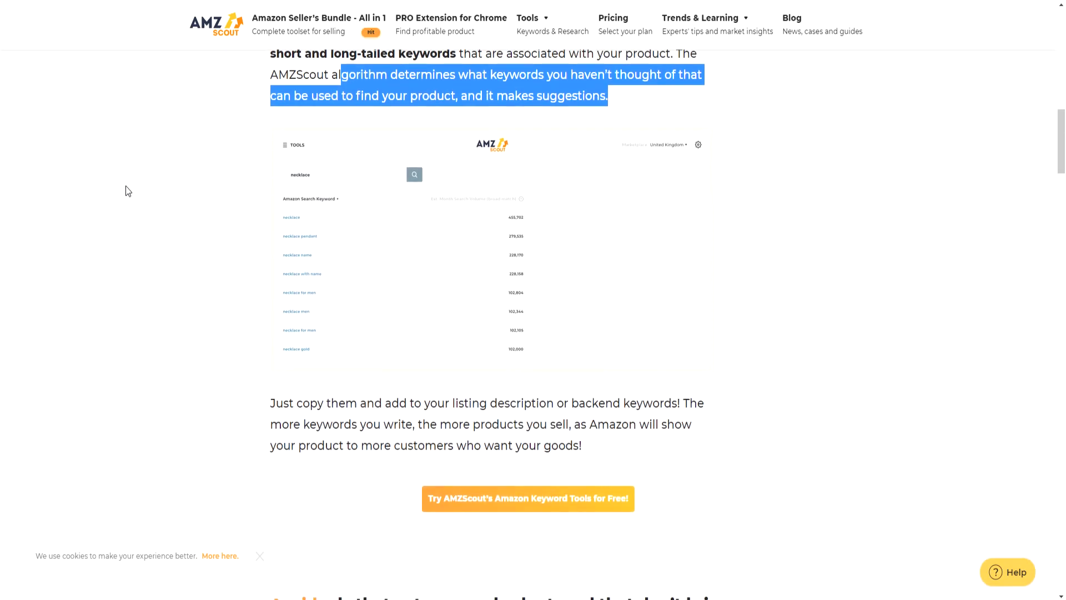
scroll(244, 159, down, 3)
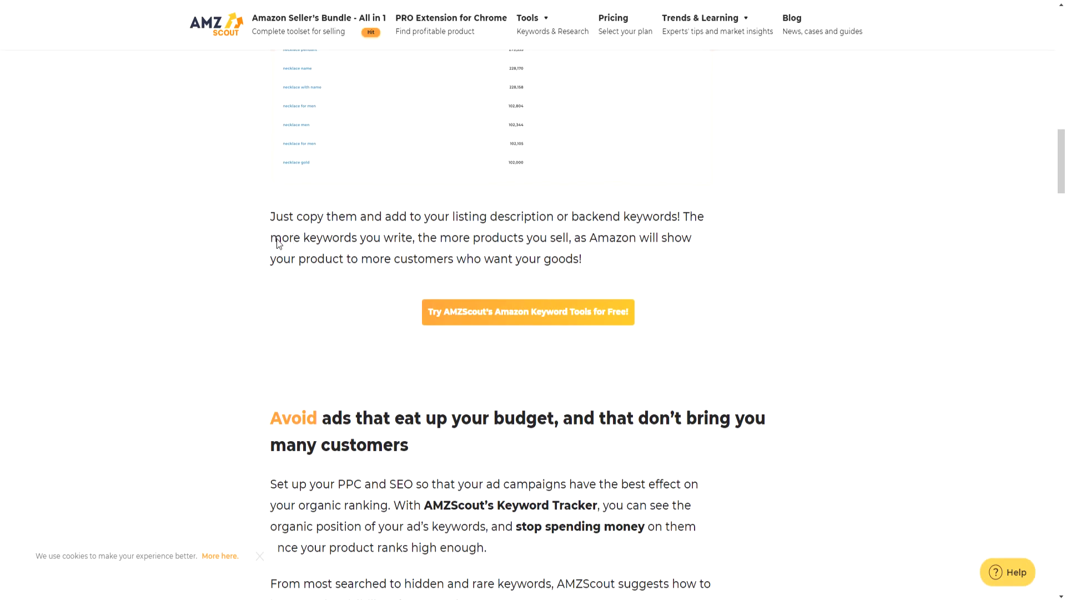
drag(272, 239, 569, 265)
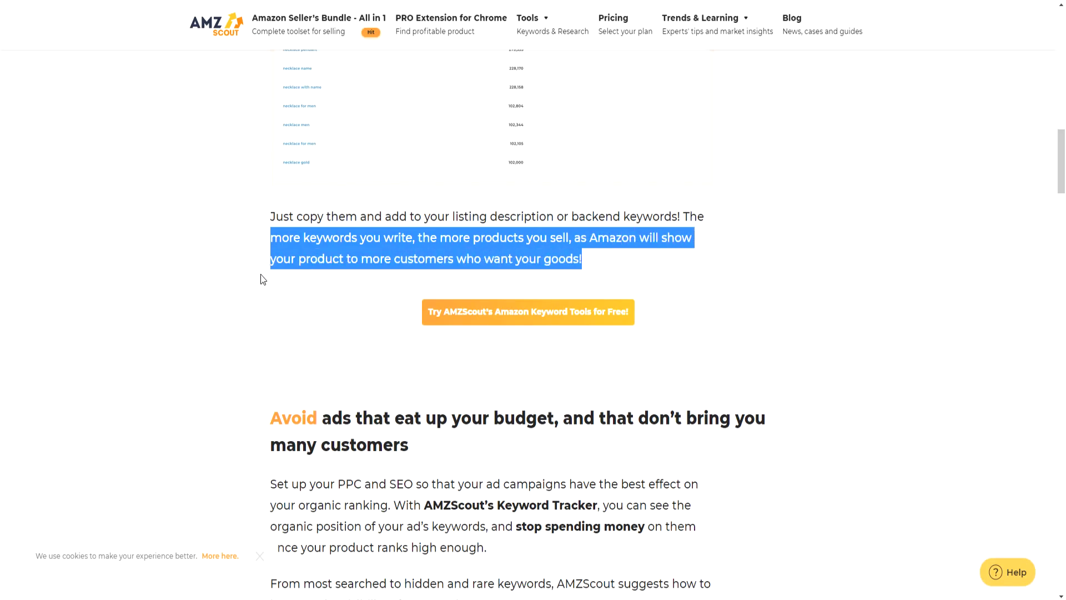
Clear the text highlight and scroll the page, ending on the Reverse ASIN Lookup page.
click(132, 266)
scroll(175, 264, up, 12)
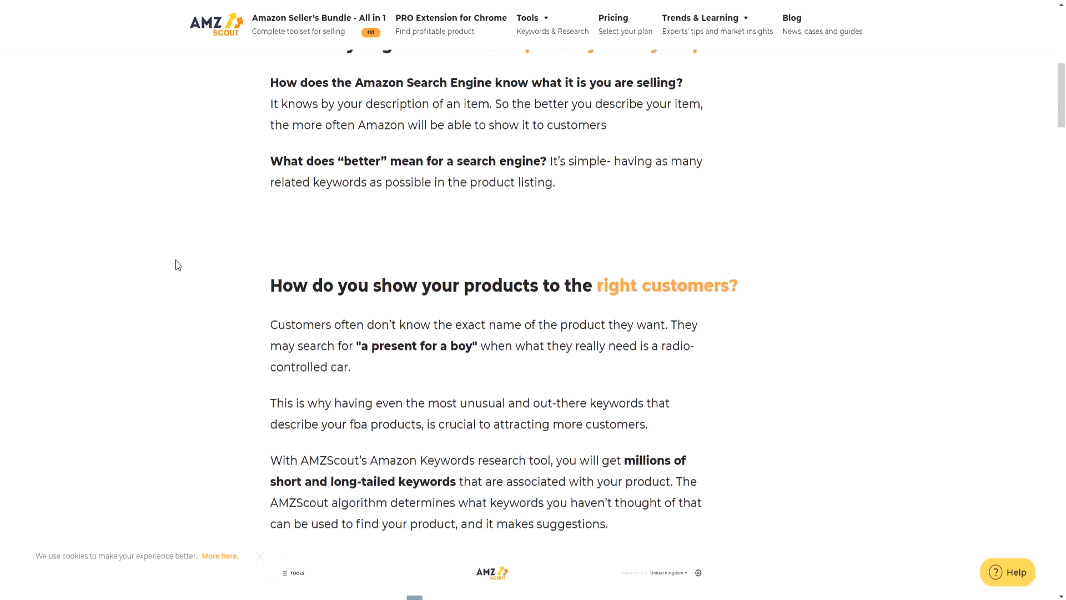
scroll(175, 261, up, 6)
scroll(308, 134, up, 2)
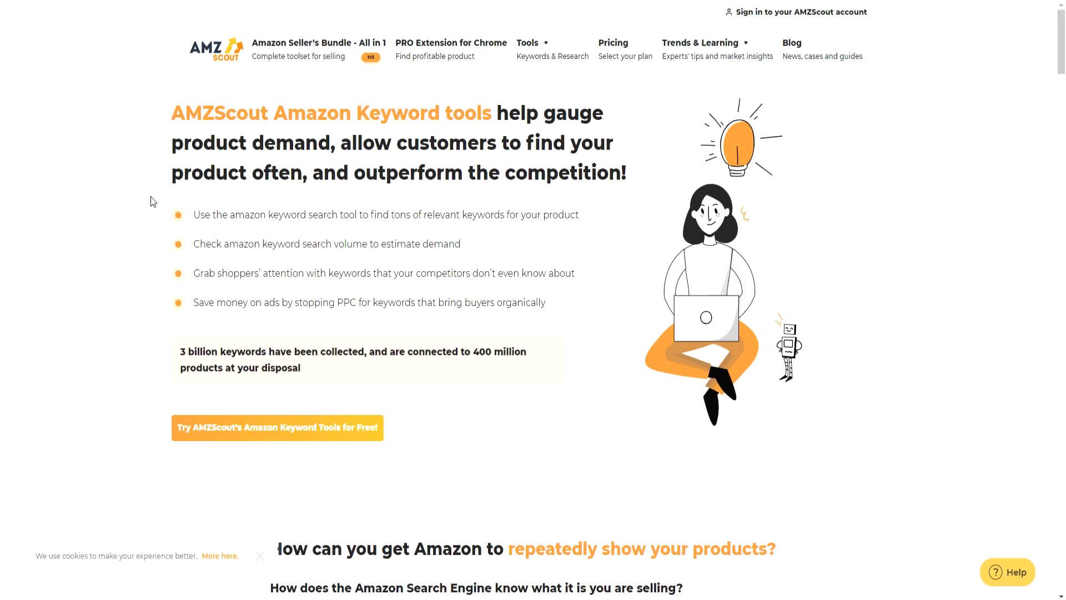
scroll(155, 199, down, 8)
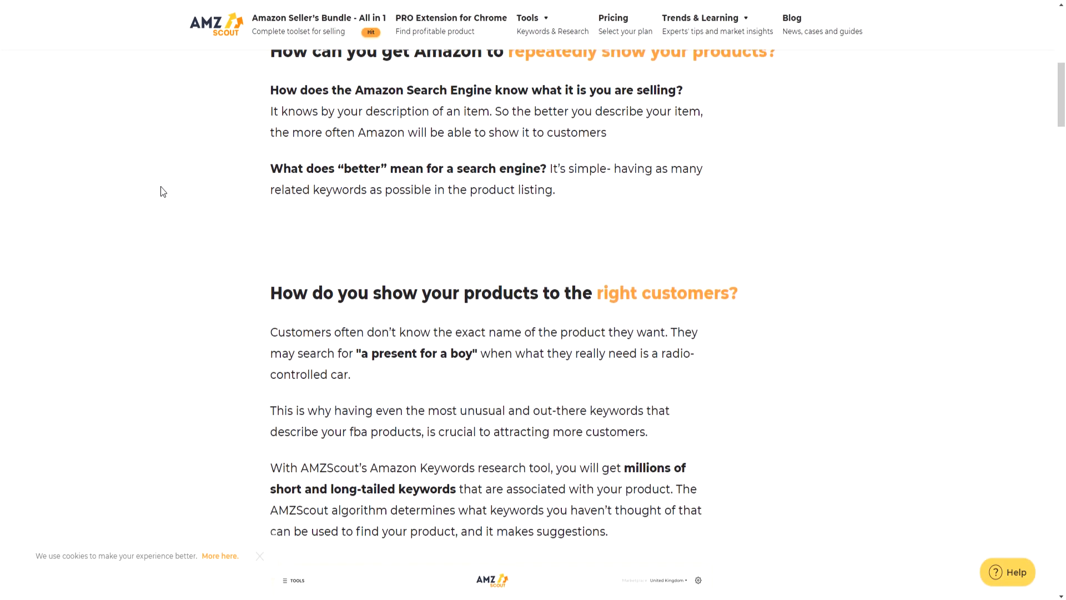
scroll(164, 193, down, 4)
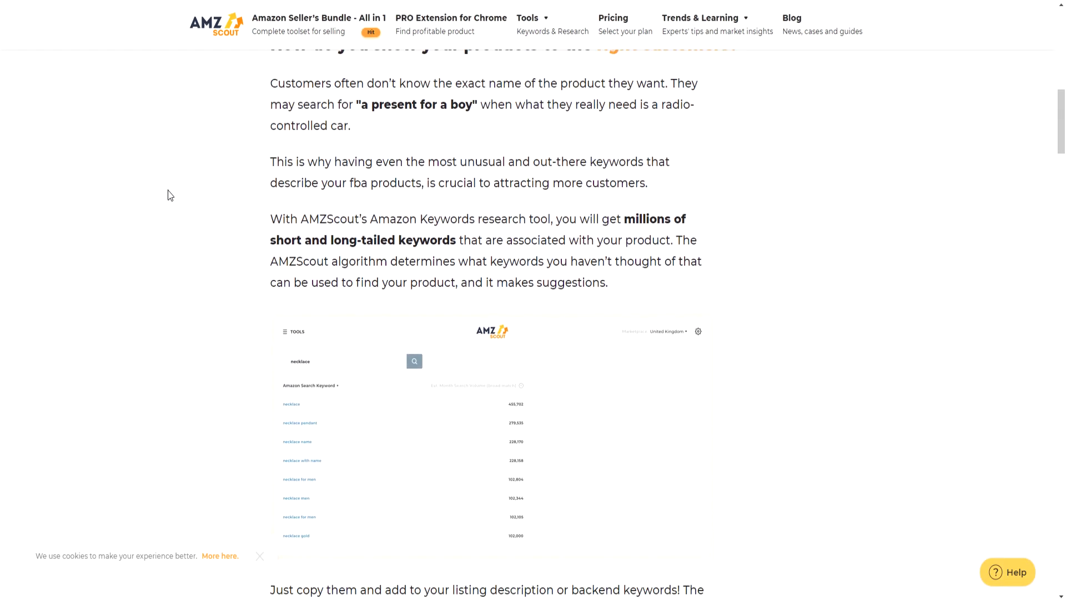
scroll(170, 195, down, 1)
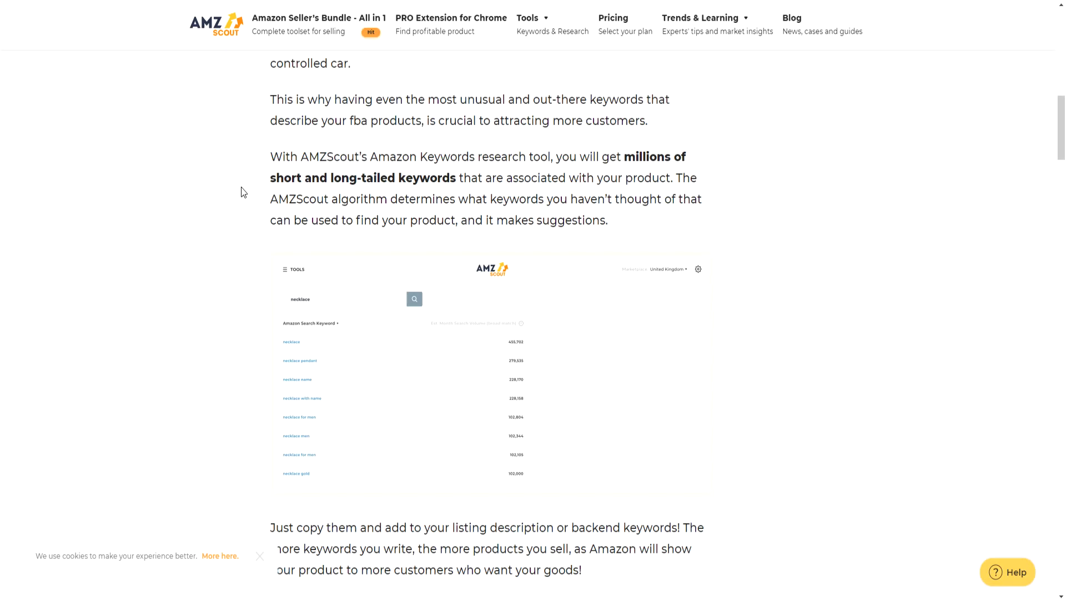
scroll(235, 172, down, 2)
scroll(248, 183, up, 3)
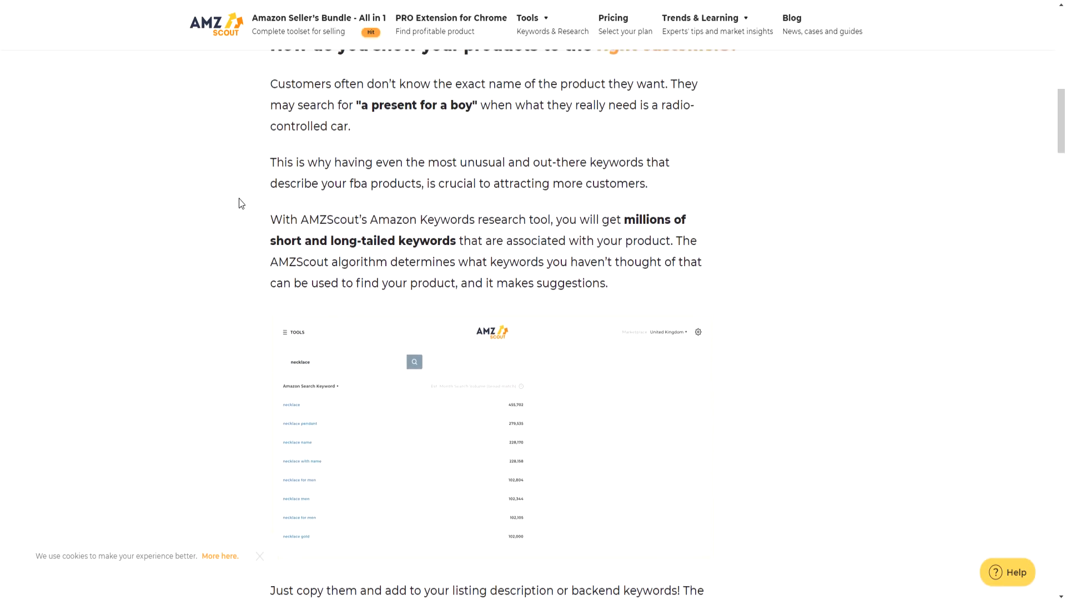
scroll(240, 202, up, 7)
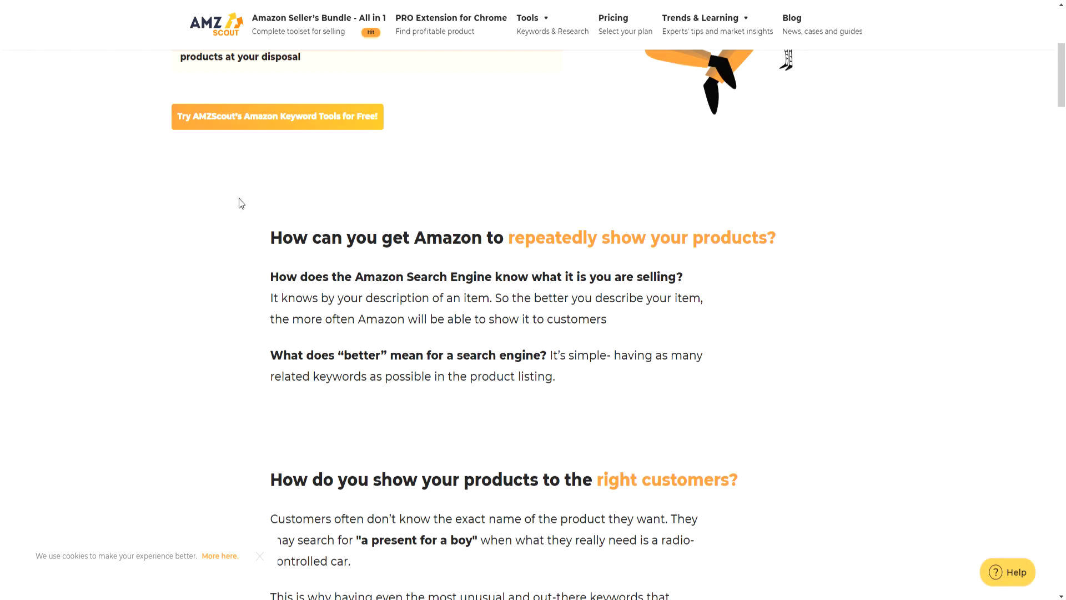
scroll(240, 203, up, 2)
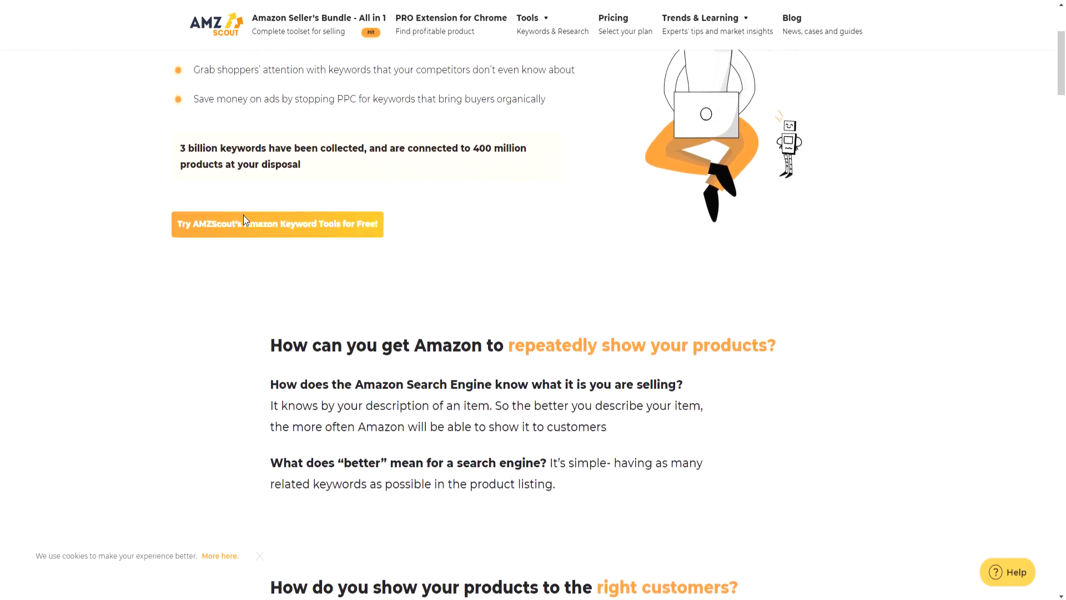
scroll(243, 215, up, 12)
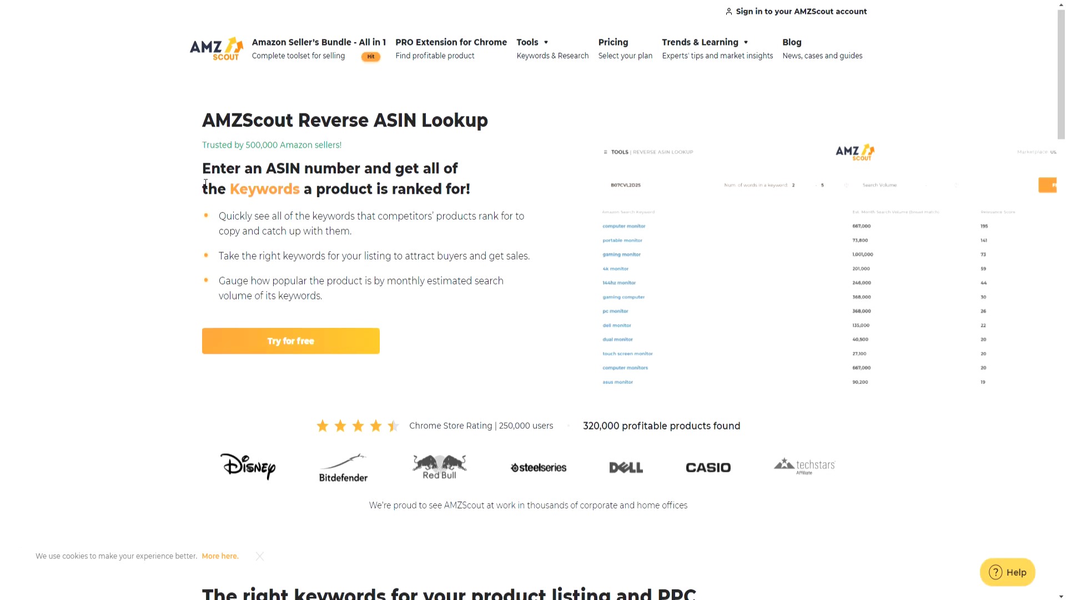
scroll(206, 187, down, 5)
scroll(206, 187, down, 1)
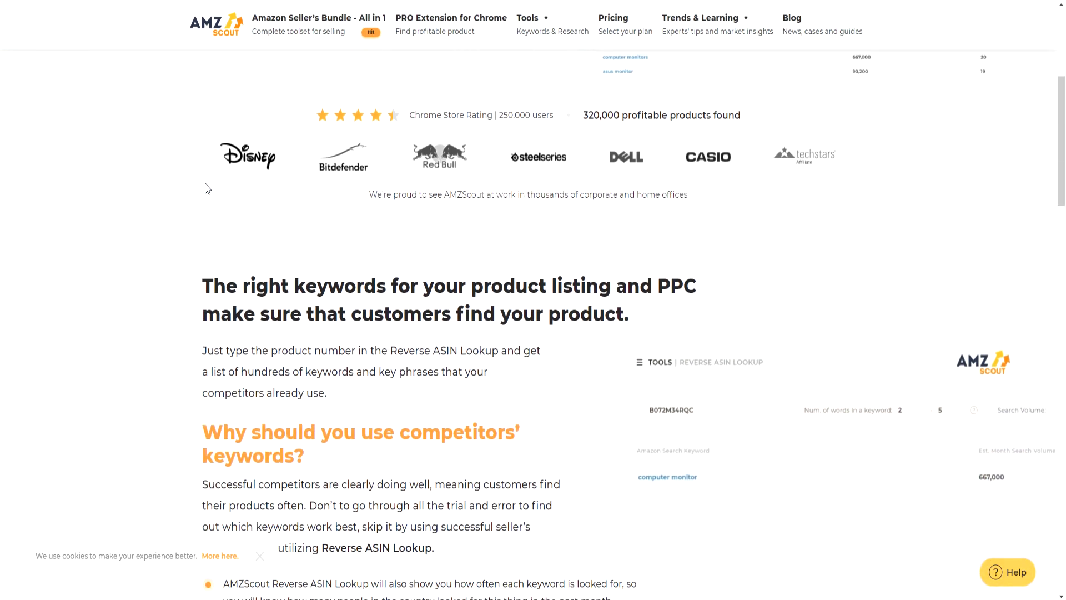
scroll(166, 194, down, 1)
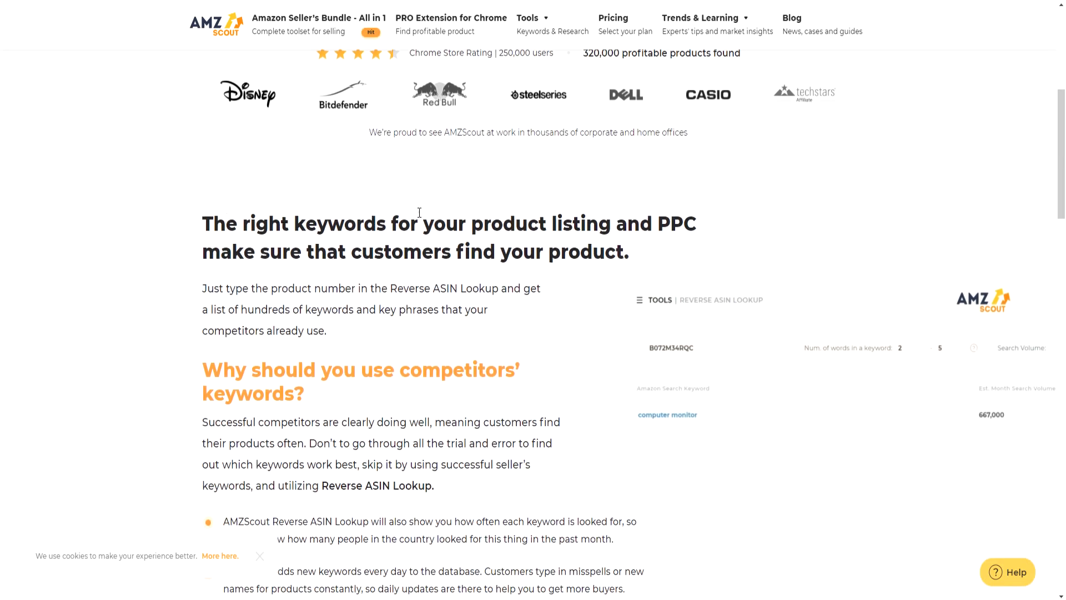
drag(492, 224, 630, 256)
scroll(379, 290, down, 2)
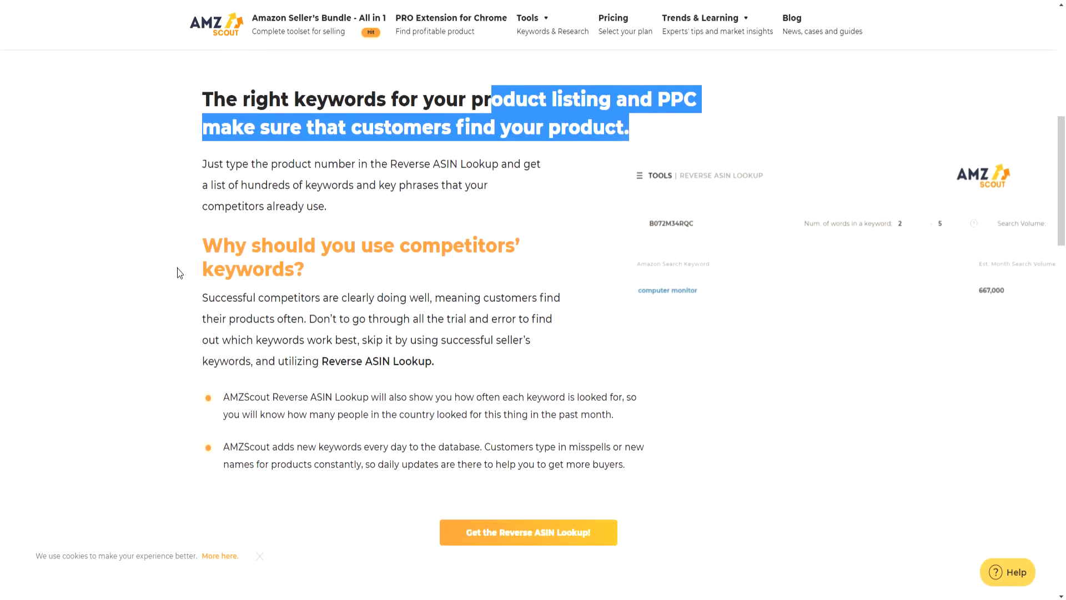
scroll(178, 270, down, 1)
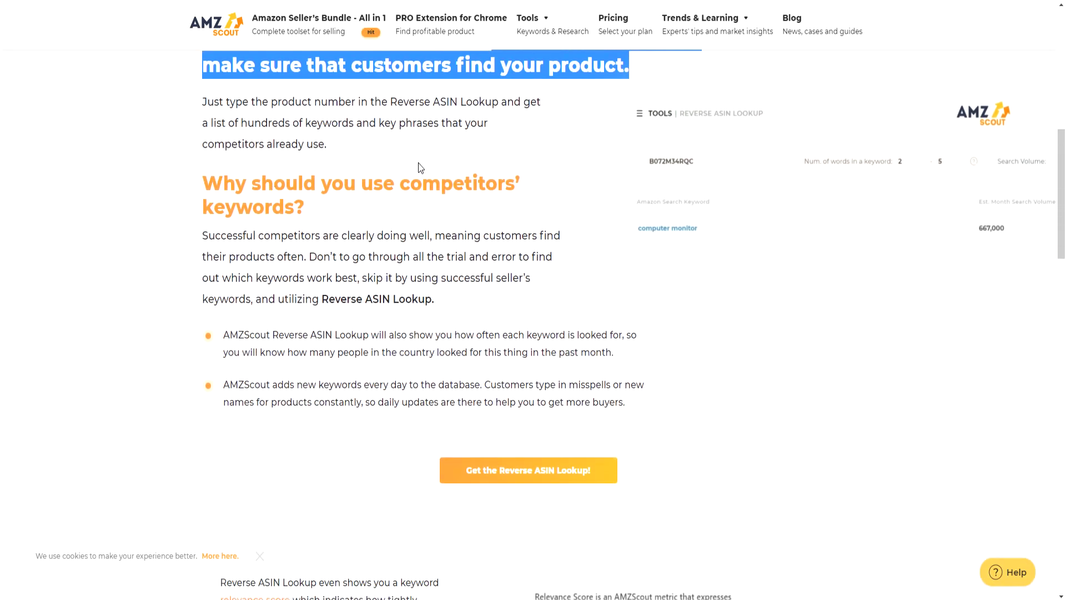
click(186, 223)
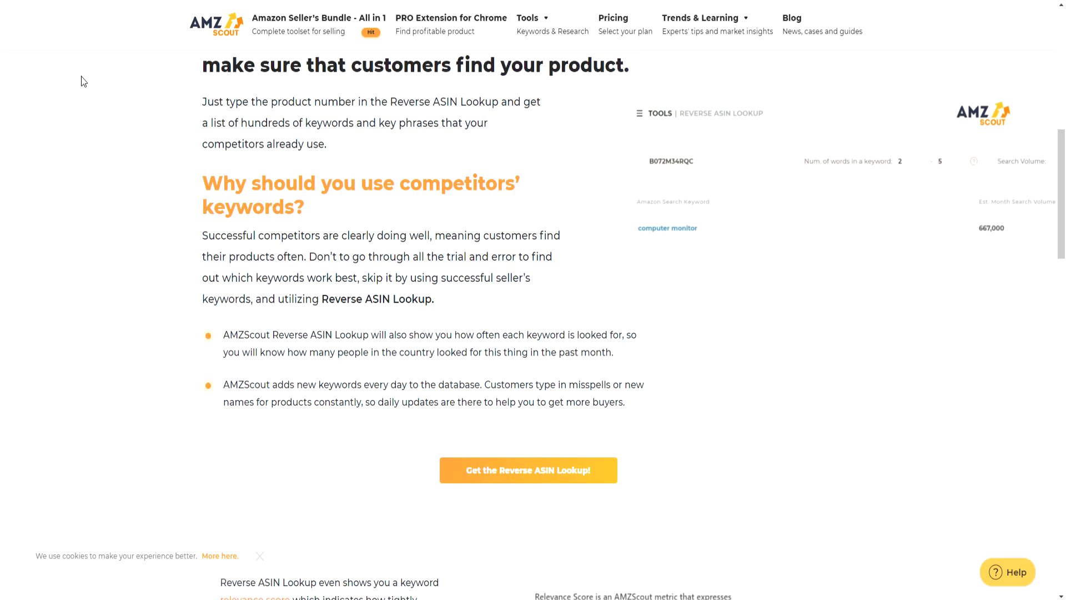
scroll(155, 210, down, 2)
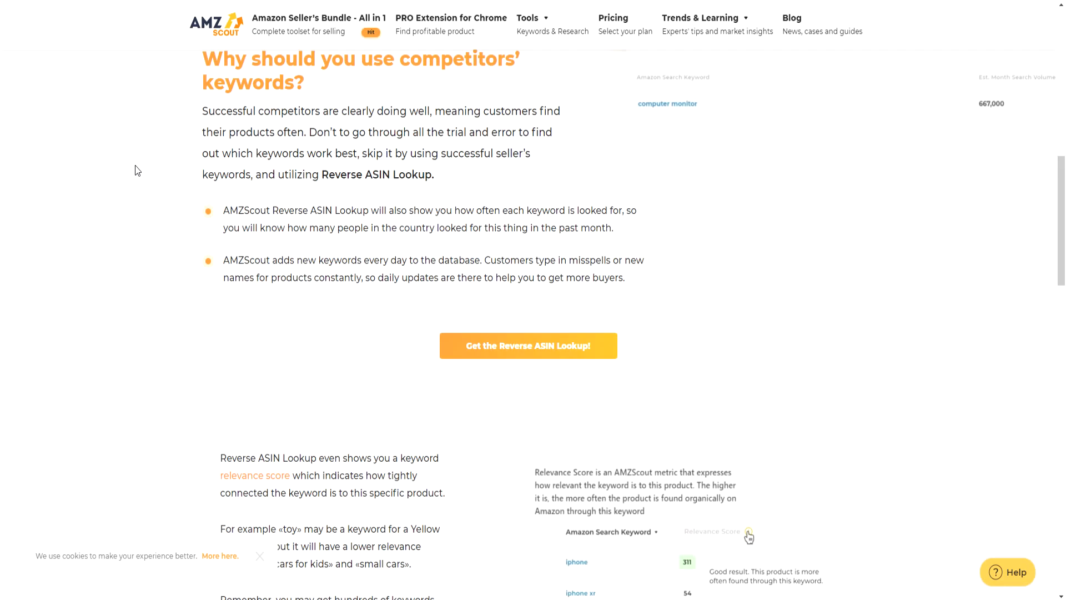
scroll(150, 178, down, 10)
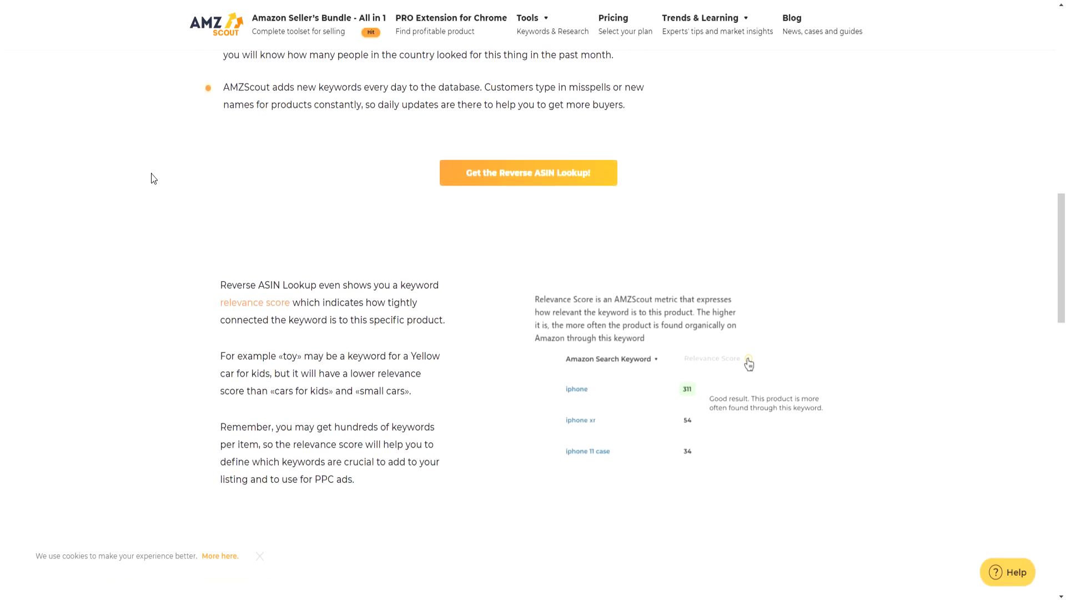
scroll(169, 181, down, 3)
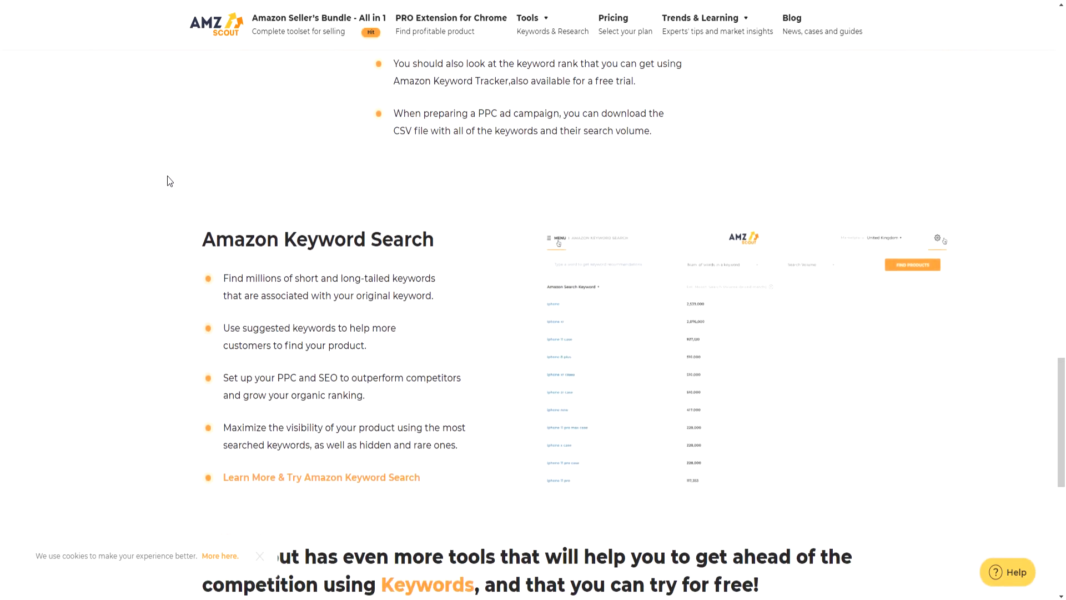
scroll(170, 181, up, 15)
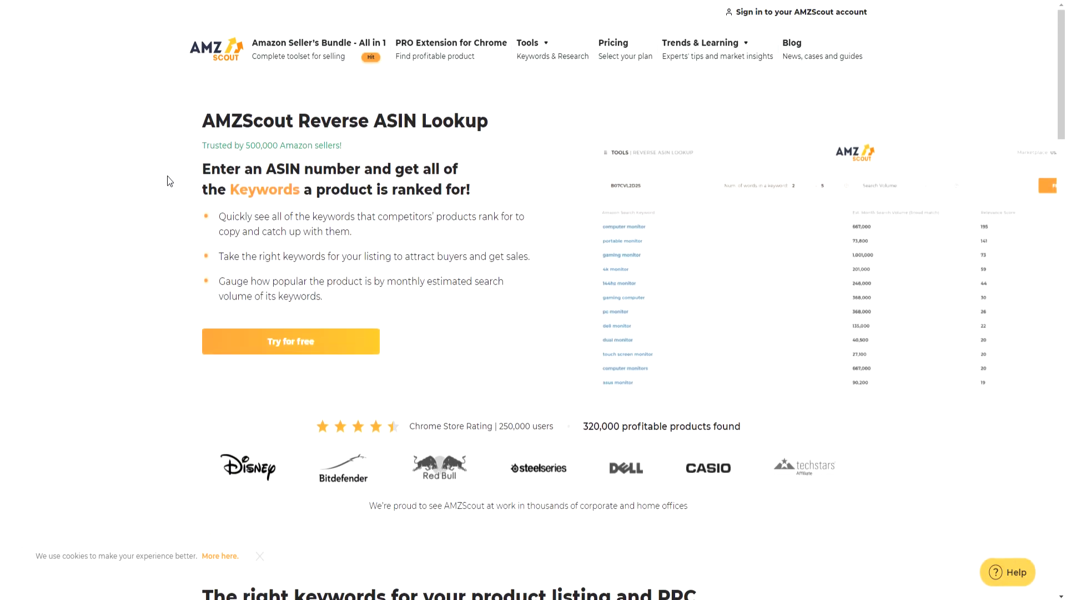